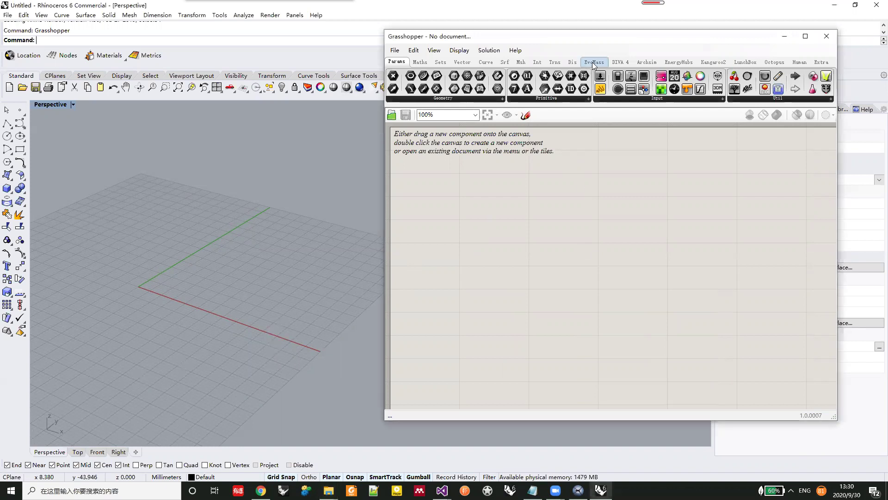
- Switch the Grasshopper ribbon to the EvoMass tab to show its component panels
{"action": "left_click", "coordinate": [594, 63]}
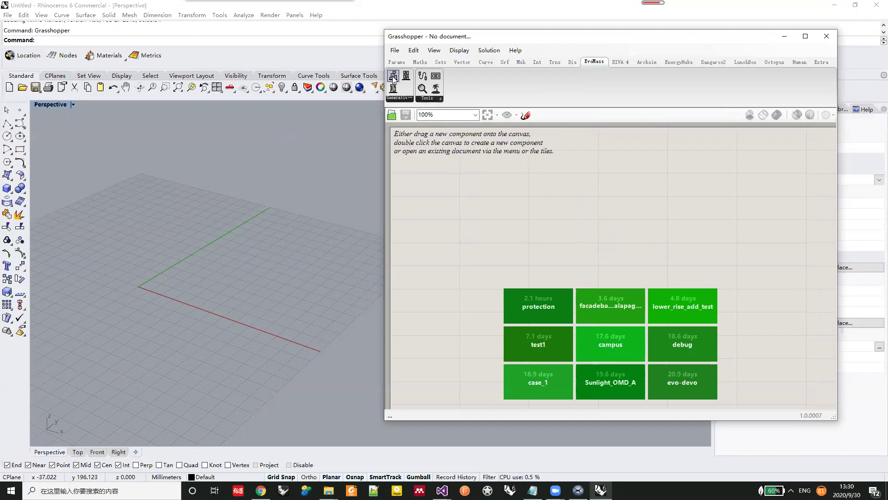
- Place an AddingMass component on the canvas and open its SETUP, showing the 50-trial-uses notice
{"action": "left_click_drag", "start_coordinate": [393, 75], "coordinate": [584, 320]}
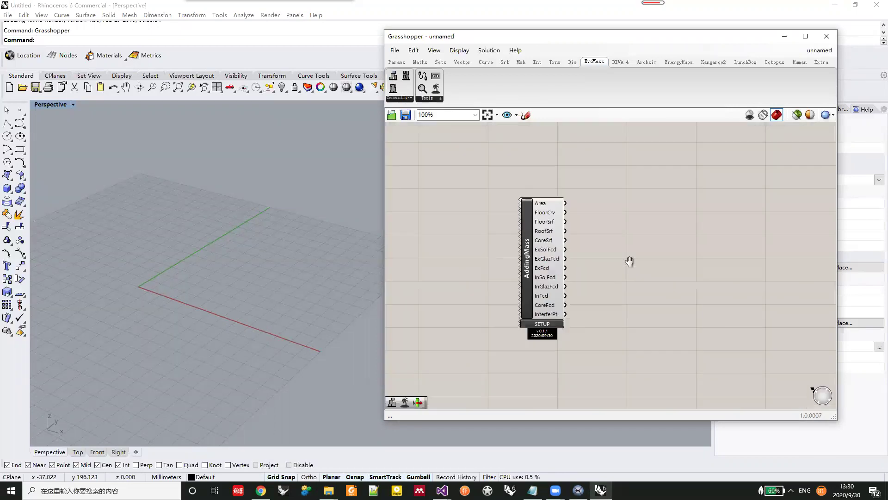
{"action": "scroll", "coordinate": [630, 263], "scroll_direction": "down", "scroll_amount": 2}
{"action": "right_click_drag", "start_coordinate": [631, 270], "coordinate": [633, 273]}
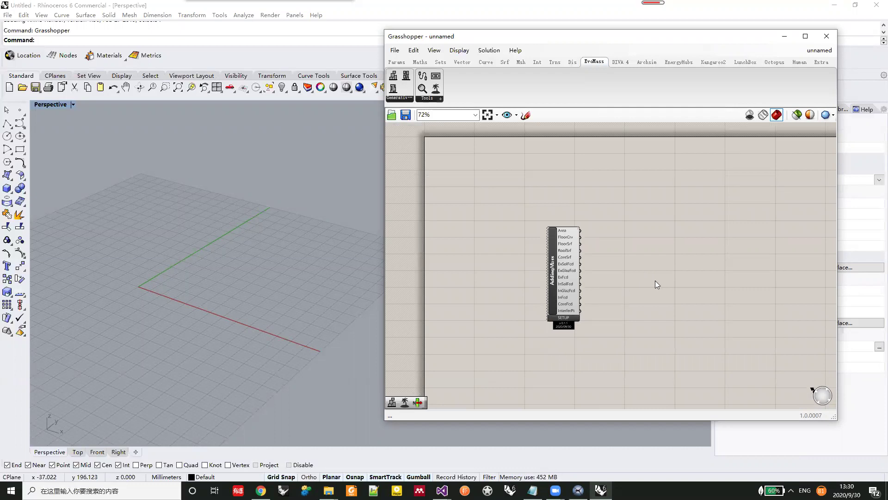
{"action": "scroll", "coordinate": [568, 293], "scroll_direction": "up", "scroll_amount": 2}
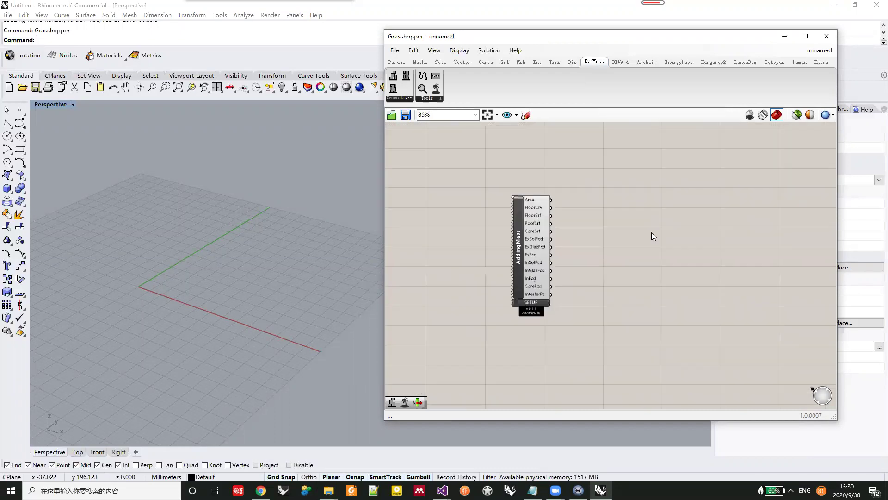
{"action": "left_click", "coordinate": [536, 302]}
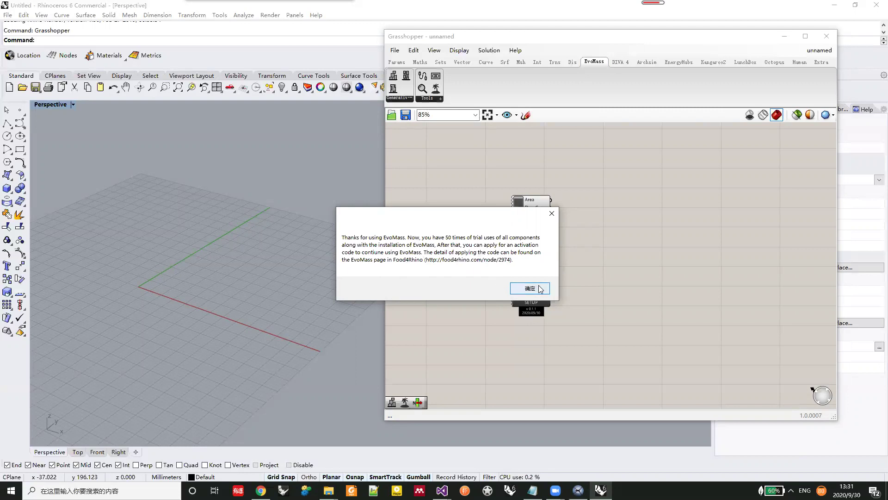
- Untick Set Target Gross Area, apply the parameters, and shuffle to generate the red massing
{"action": "left_click", "coordinate": [530, 288]}
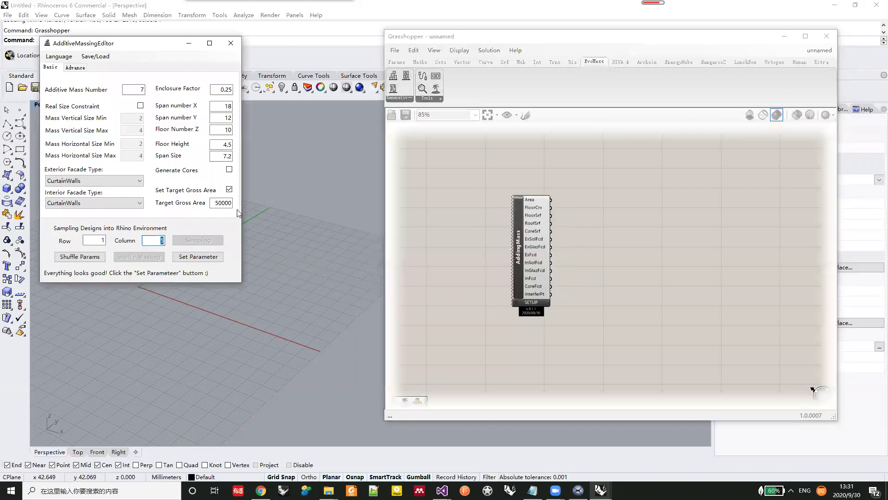
{"action": "left_click_drag", "start_coordinate": [138, 47], "coordinate": [504, 76]}
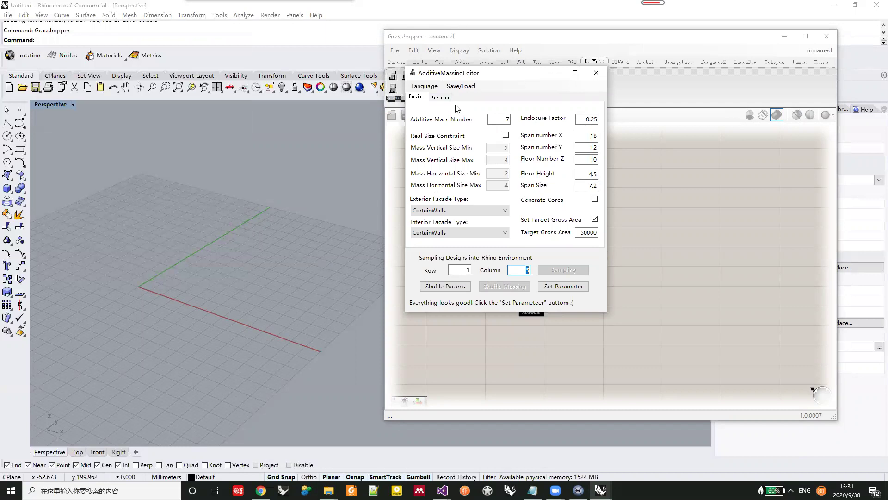
{"action": "left_click", "coordinate": [594, 219]}
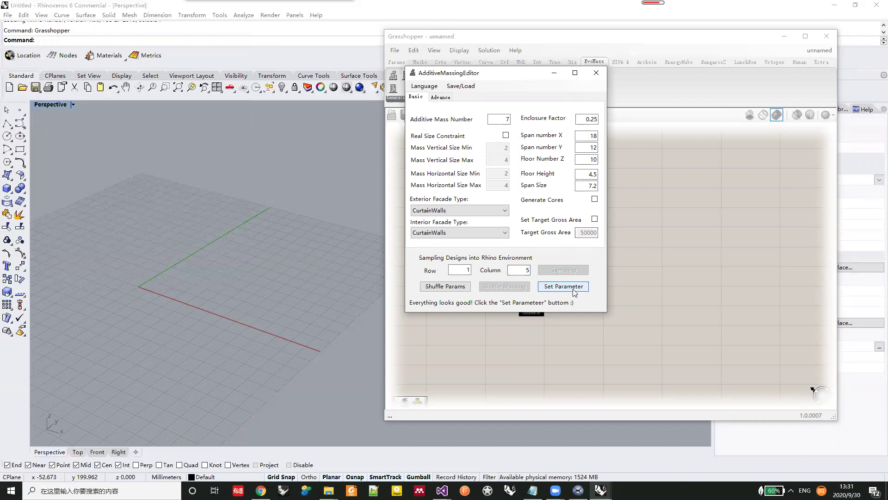
{"action": "left_click", "coordinate": [572, 288]}
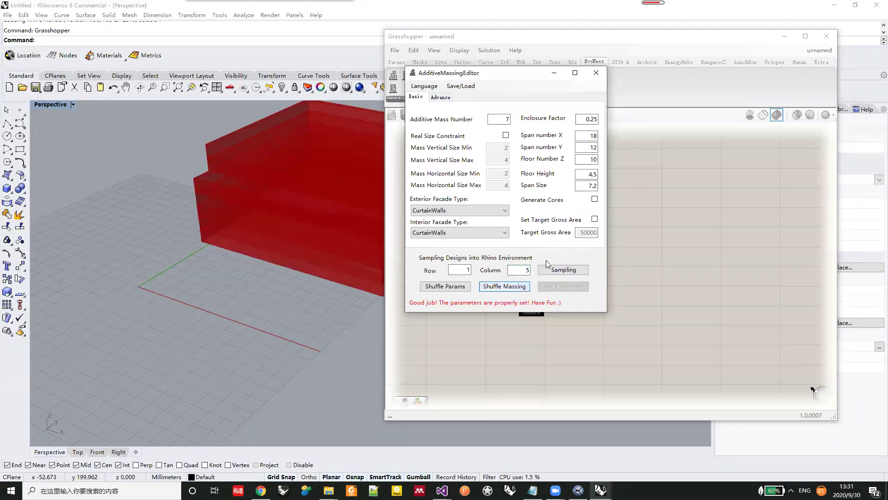
{"action": "left_click", "coordinate": [504, 286]}
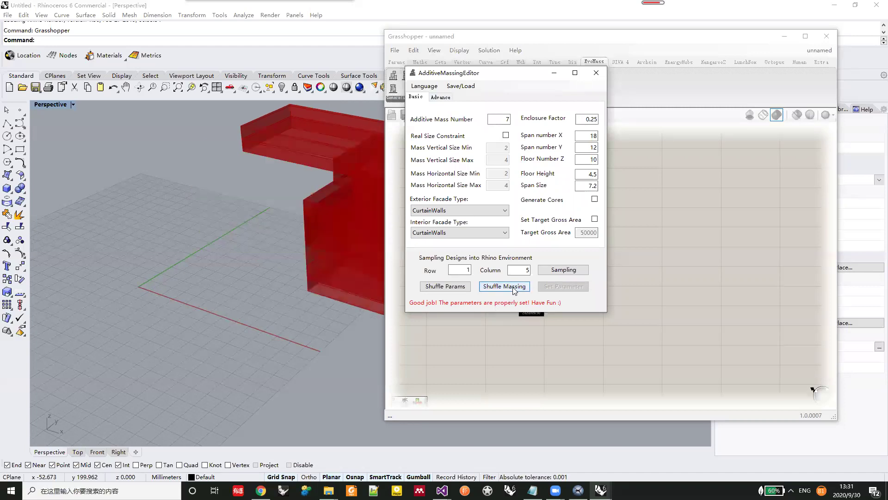
{"action": "right_click_drag", "start_coordinate": [297, 301], "coordinate": [205, 302], "text": "shift"}
- Review the Advance and Basic tabs, then close the massing editor and deselect AddingMass
{"action": "left_click", "coordinate": [441, 99]}
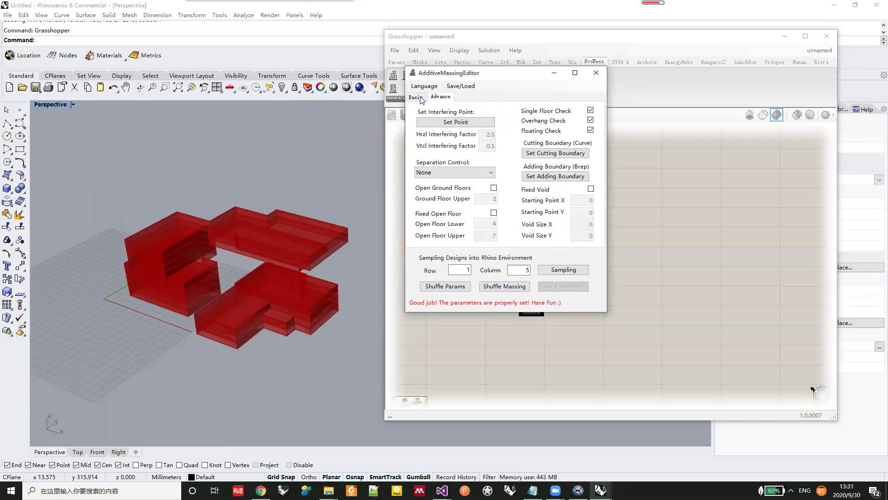
{"action": "left_click", "coordinate": [422, 100]}
{"action": "left_click", "coordinate": [596, 72]}
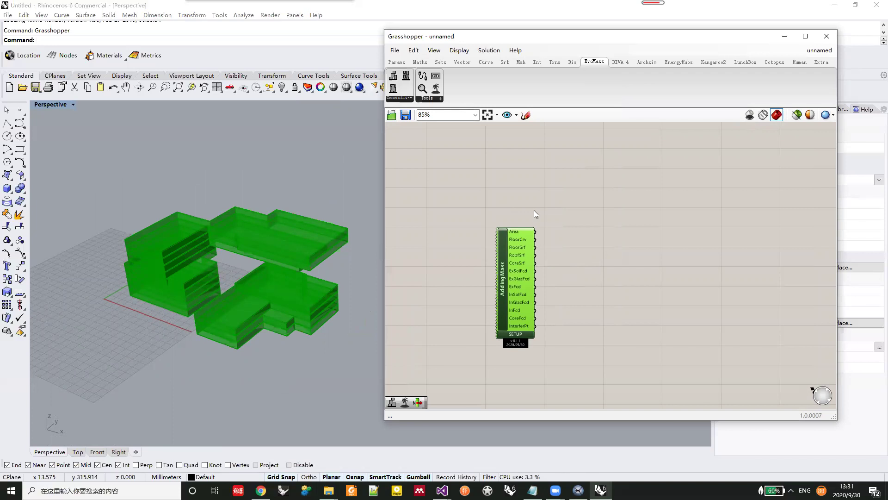
{"action": "left_click", "coordinate": [592, 244]}
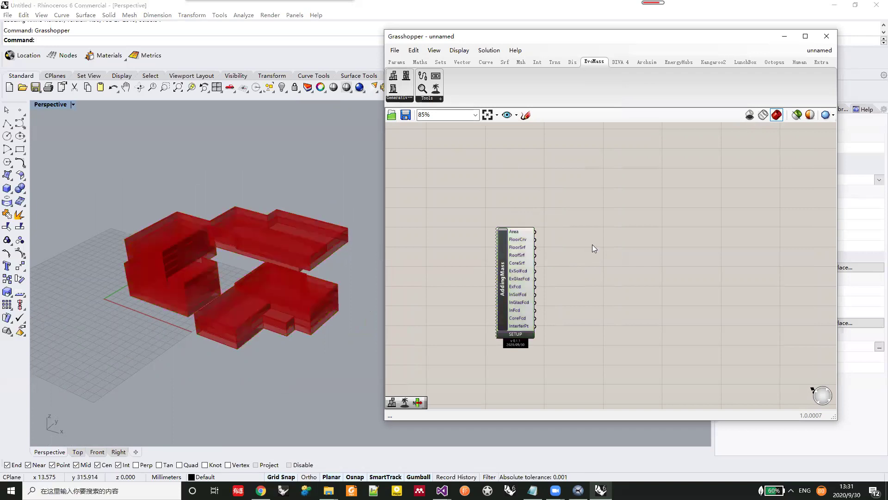
- Add a List Item component and feed AddingMass's Area into its L input
{"action": "double_click", "coordinate": [593, 246]}
{"action": "type", "text": "item"}
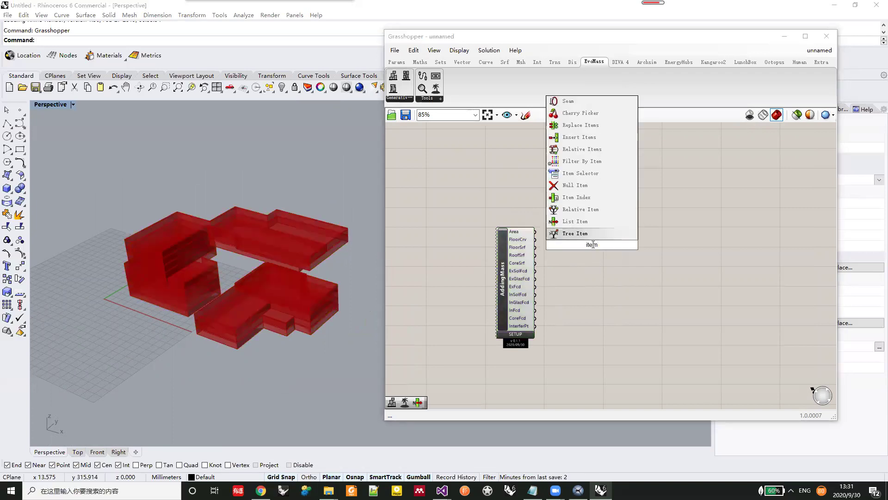
{"action": "left_click", "coordinate": [582, 221]}
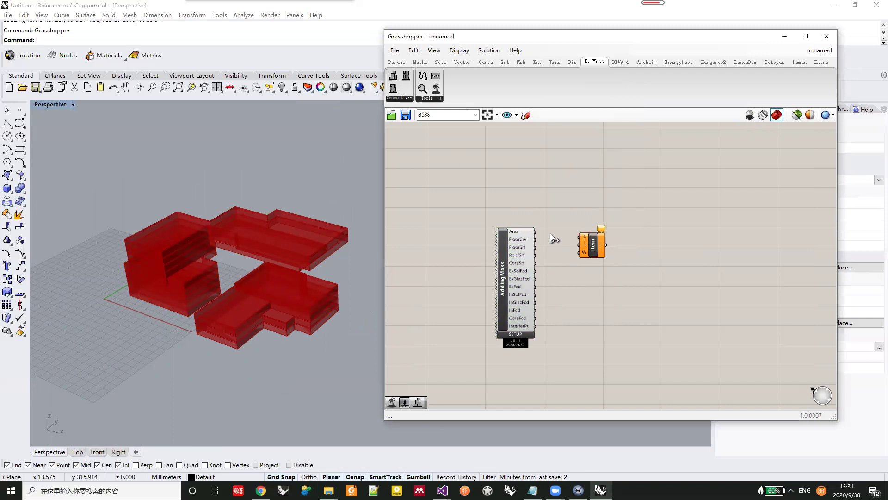
{"action": "left_click_drag", "start_coordinate": [577, 238], "coordinate": [535, 231]}
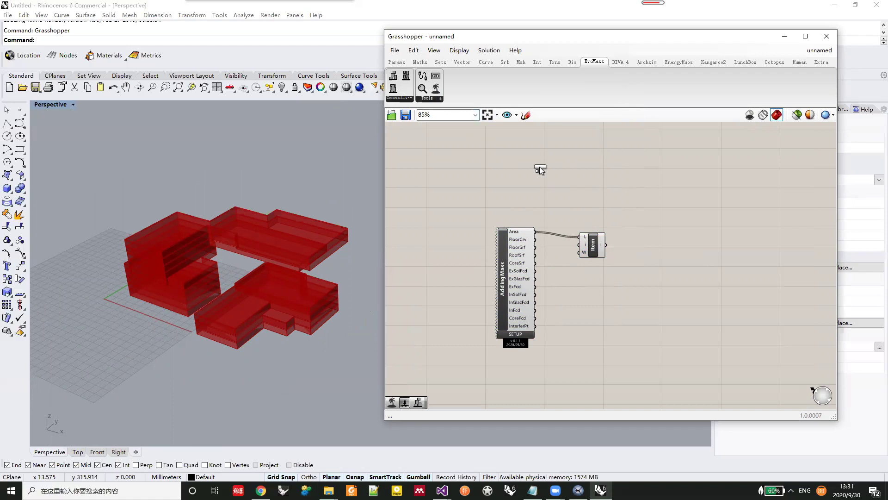
- Wire an SSIEA solver's Genome and Fitness, then view its Information page showing 48/50 uses
{"action": "left_click_drag", "start_coordinate": [539, 168], "coordinate": [502, 229]}
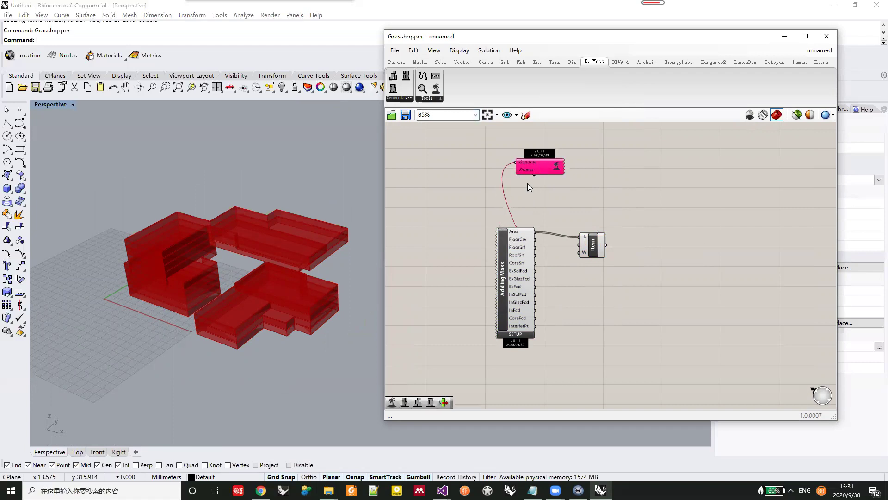
{"action": "left_click_drag", "start_coordinate": [534, 175], "coordinate": [606, 243]}
{"action": "double_click", "coordinate": [543, 167]}
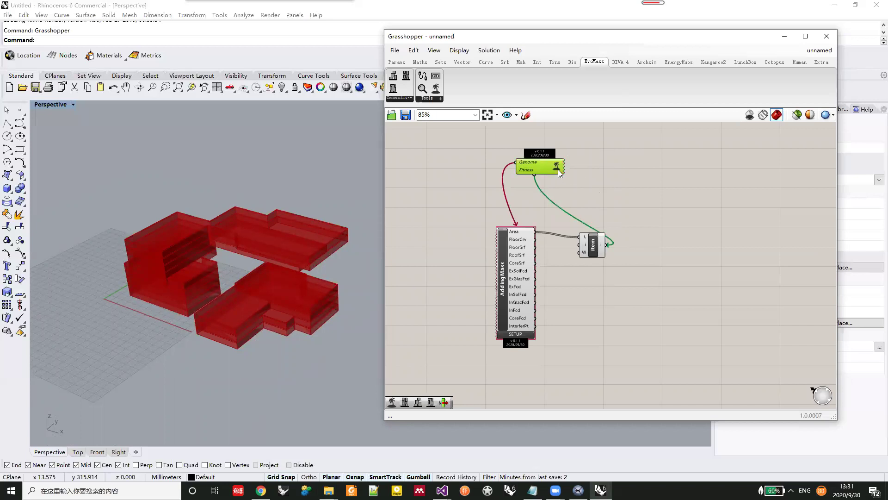
{"action": "left_click_drag", "start_coordinate": [150, 64], "coordinate": [557, 163]}
{"action": "left_click", "coordinate": [566, 169]}
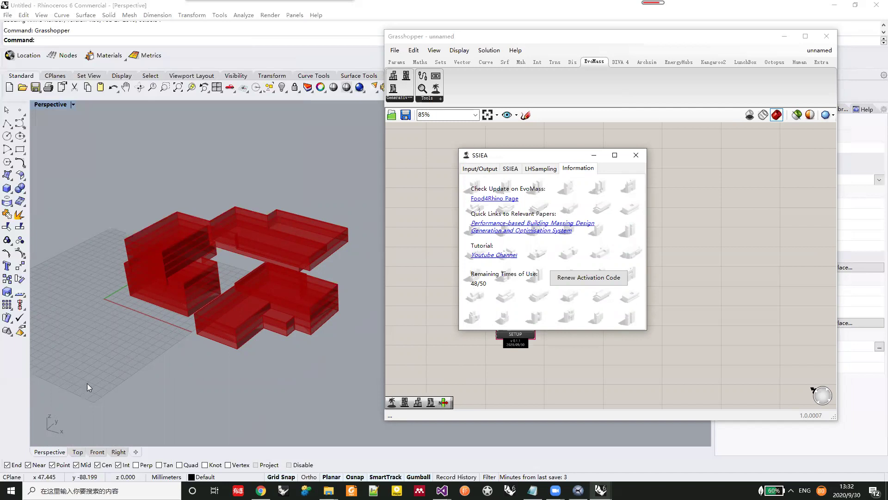
- Open the Activate EvoMass form from Renew Activation Code on the Information page
{"action": "left_click", "coordinate": [42, 237]}
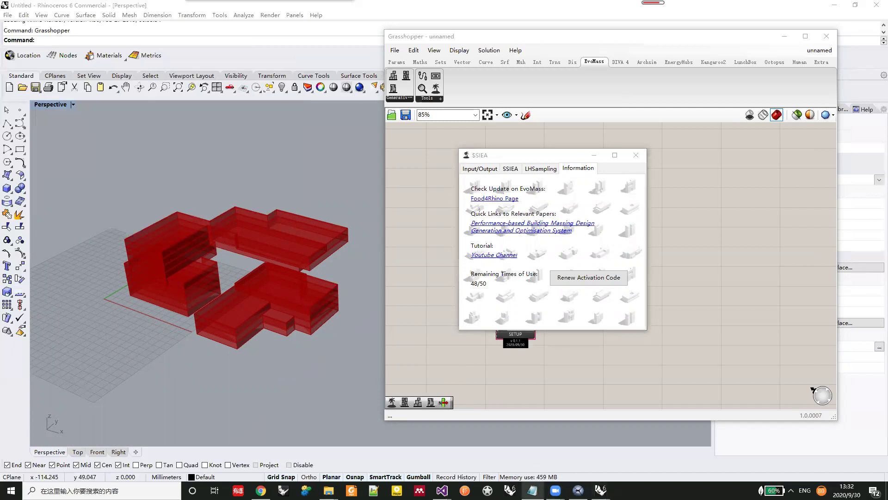
{"action": "left_click", "coordinate": [602, 281]}
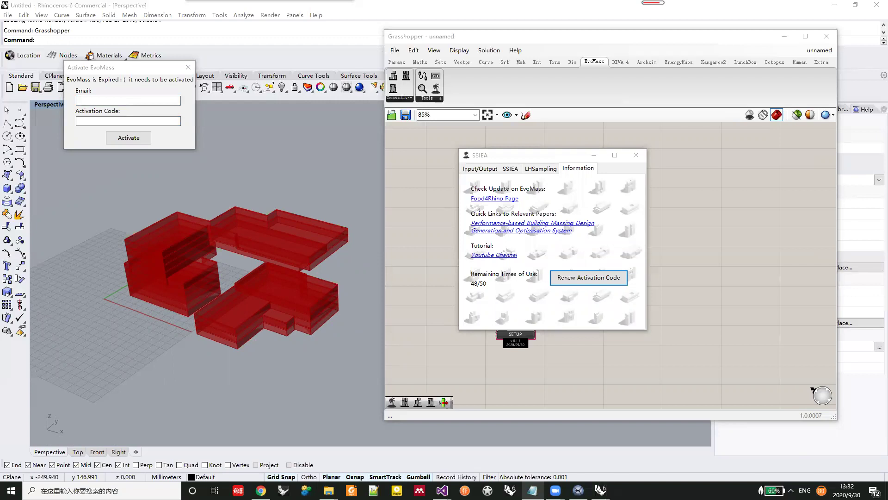
- Paste the account e-mail and activation code, activate EvoMass, and confirm the 1280/1280 uses
{"action": "left_click", "coordinate": [125, 97]}
{"action": "key", "text": "ctrl+v"}
{"action": "left_click", "coordinate": [125, 121]}
{"action": "key", "text": "ctrl+v"}
{"action": "left_click", "coordinate": [112, 141]}
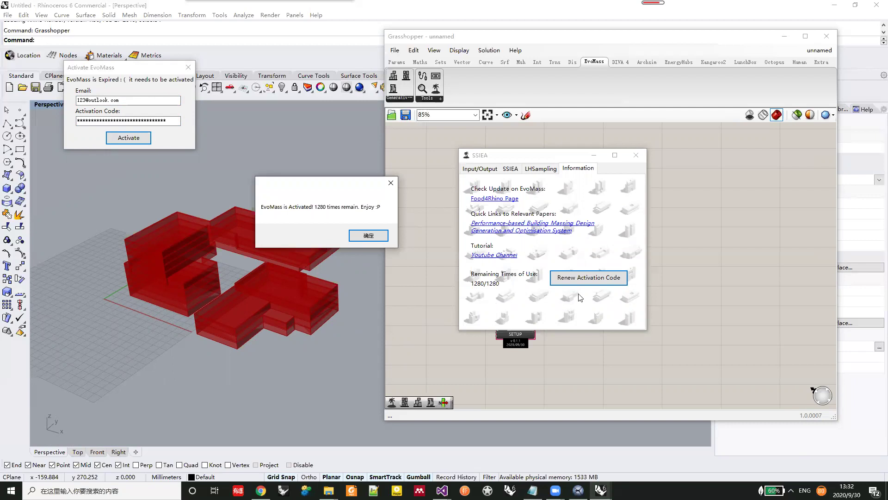
{"action": "left_click", "coordinate": [369, 236]}
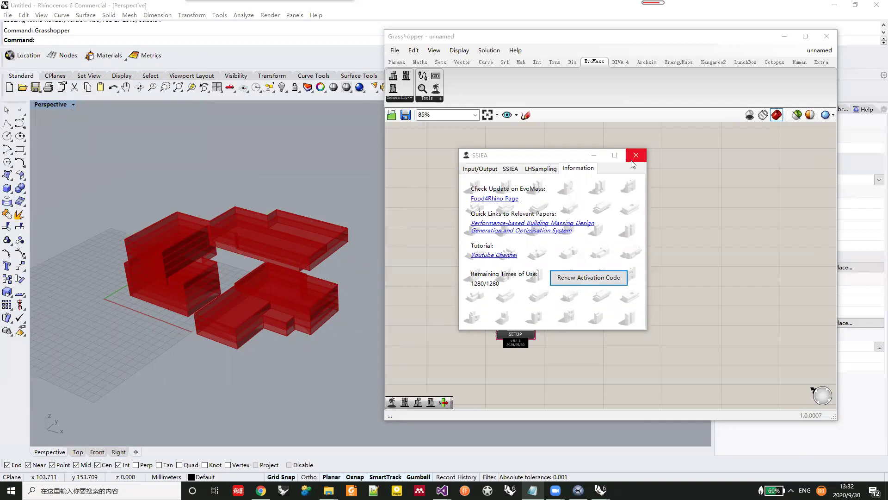
- Reopen and close the activation form, then close the SSIEA window
{"action": "left_click", "coordinate": [589, 277]}
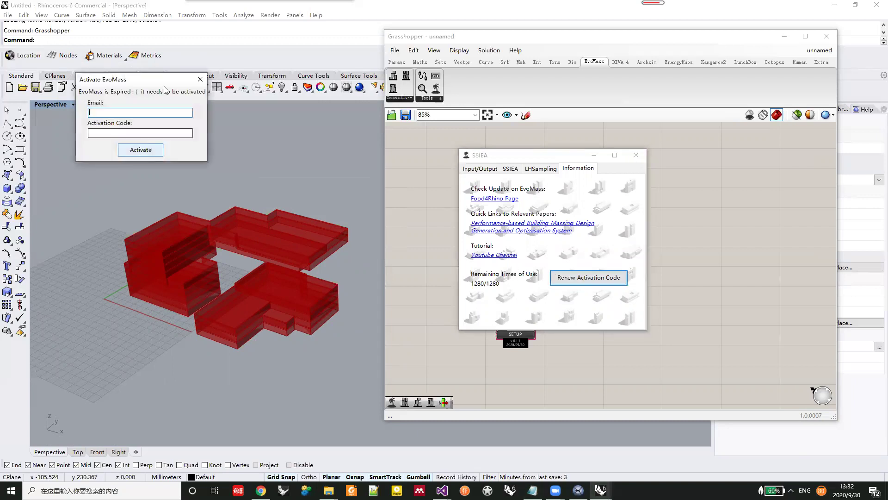
{"action": "left_click_drag", "start_coordinate": [135, 84], "coordinate": [477, 106]}
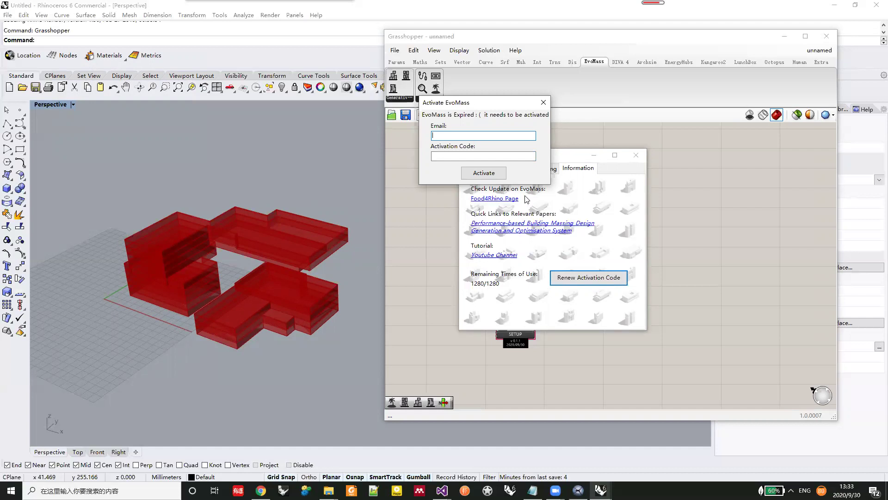
{"action": "left_click", "coordinate": [543, 102]}
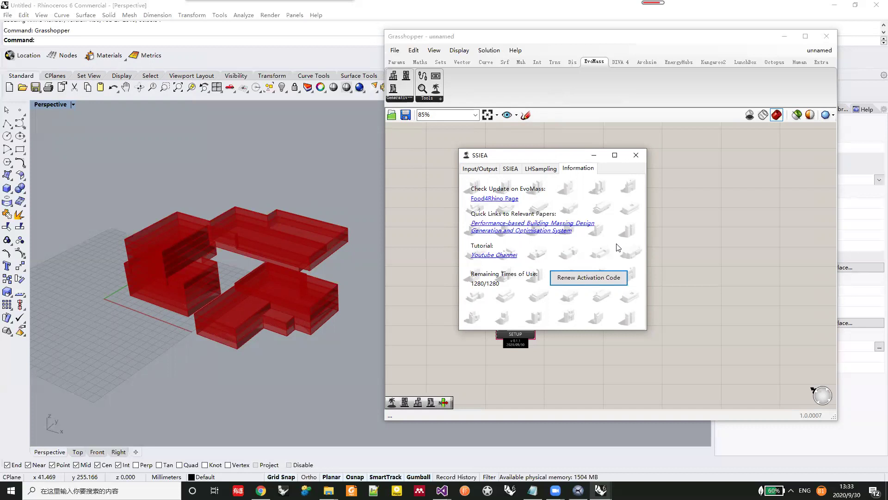
{"action": "left_click", "coordinate": [635, 156]}
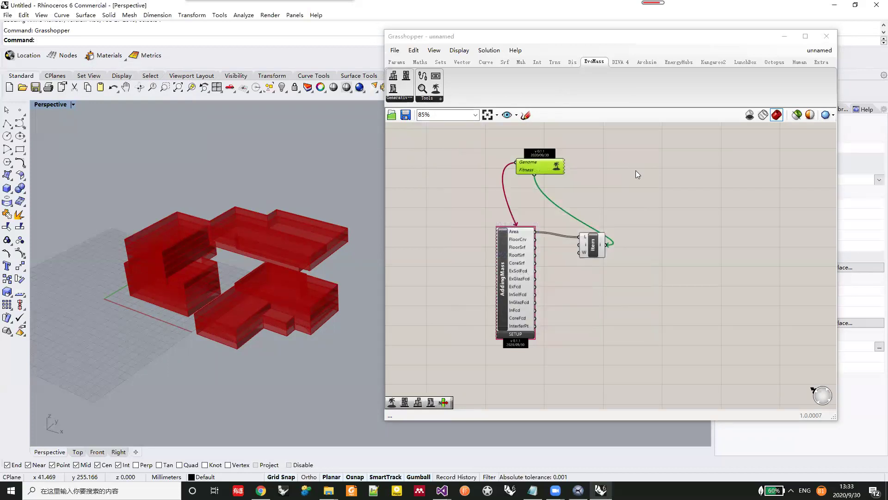